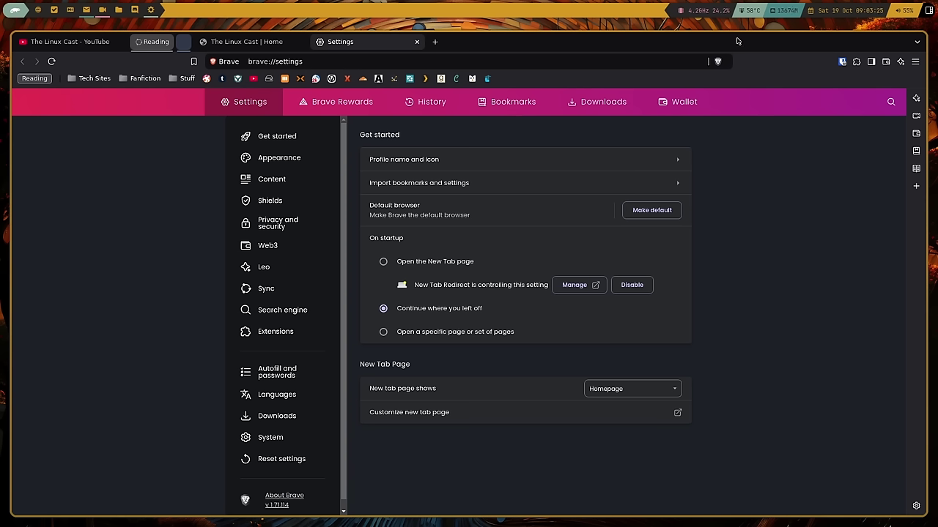
Step: Open the Leo AI chat and ask it for a bash script that will change the wallpaper in qtile
{"action": "left_click", "coordinate": [916, 102]}
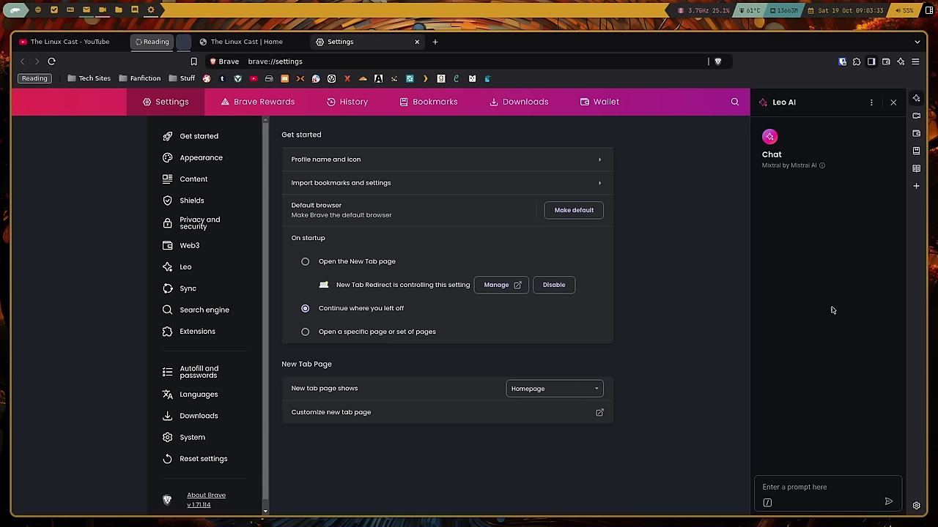
{"action": "left_click", "coordinate": [787, 486]}
{"action": "type", "text": "I would like a bash script that w"}
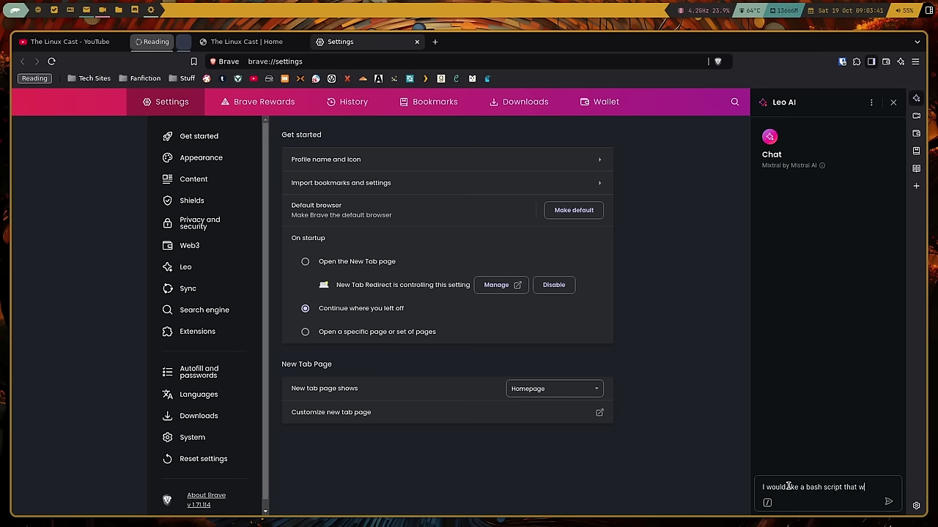
{"action": "type", "text": "ill change the wal"}
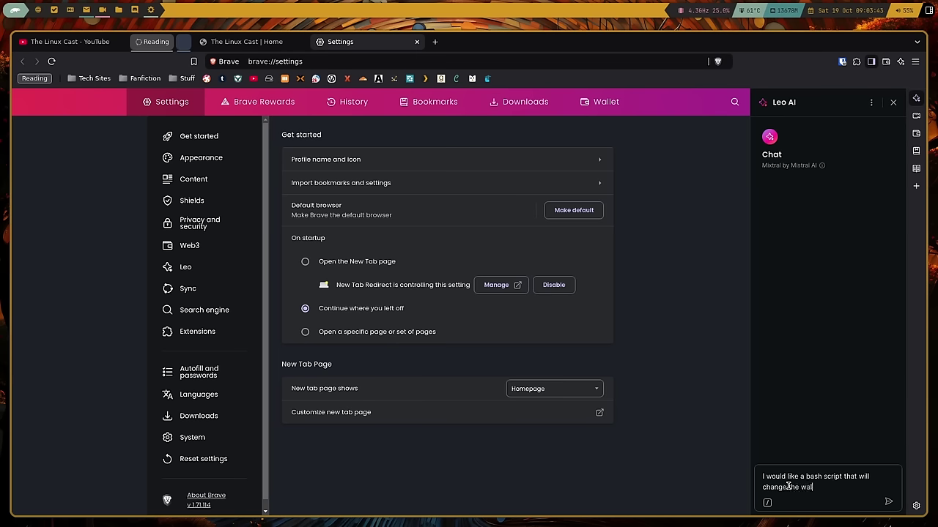
{"action": "type", "text": "lpaper in otile"}
{"action": "key", "text": "Return"}
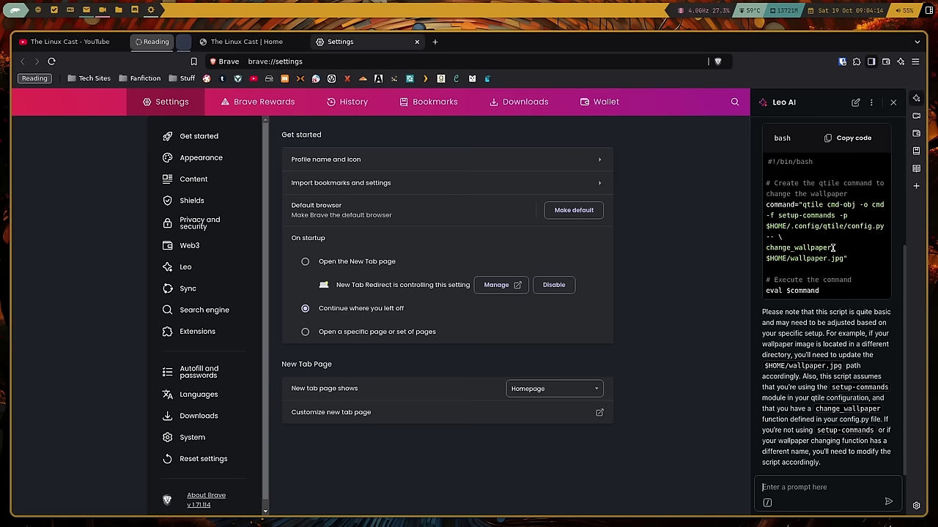
Step: Open the Leo settings and try hiding the Leo icon in the sidebar, restoring it each time
{"action": "left_click", "coordinate": [186, 267]}
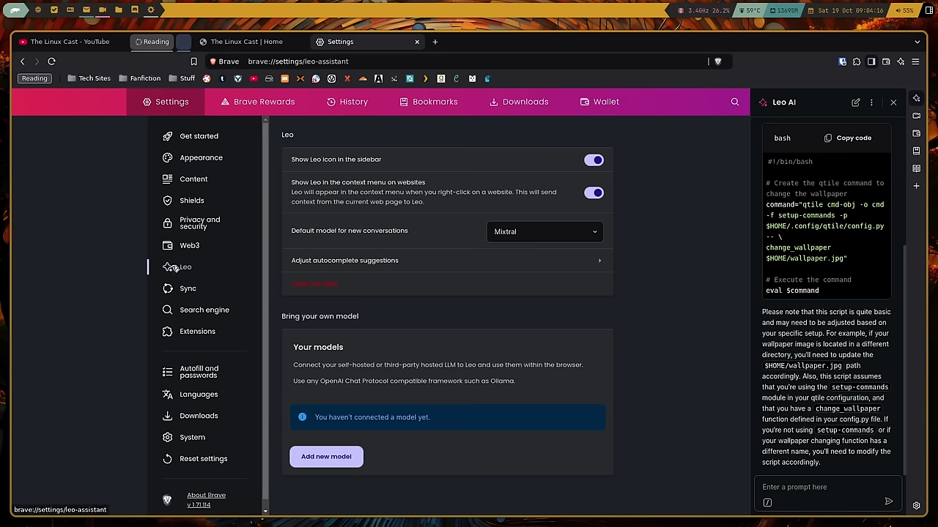
{"action": "left_click", "coordinate": [594, 160]}
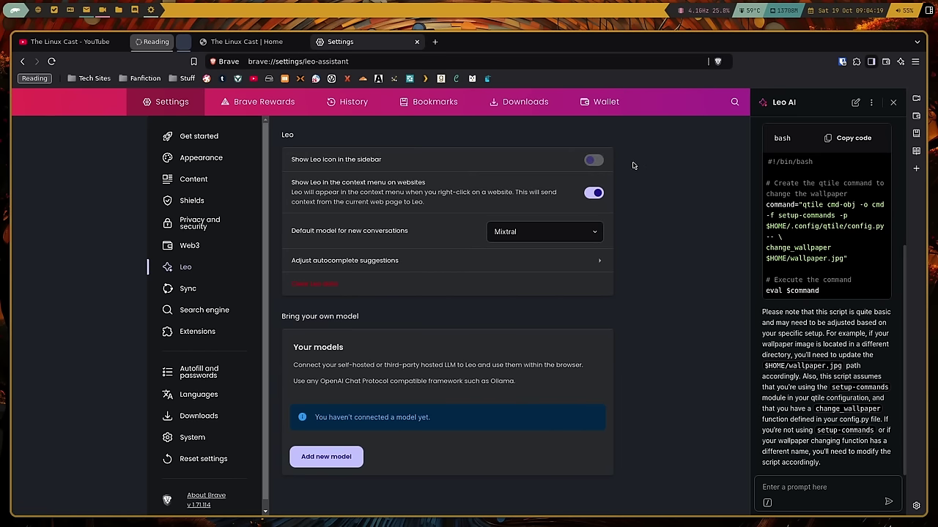
{"action": "left_click", "coordinate": [593, 161]}
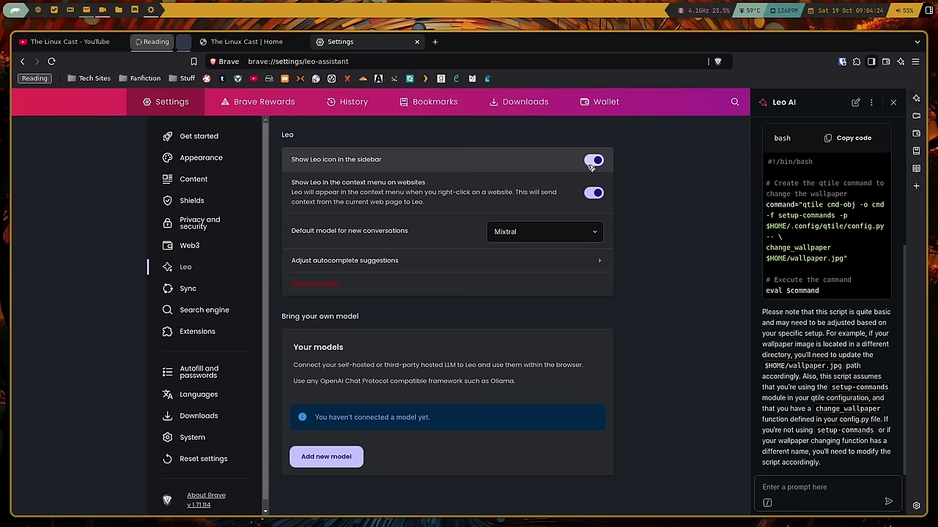
{"action": "left_click", "coordinate": [595, 161]}
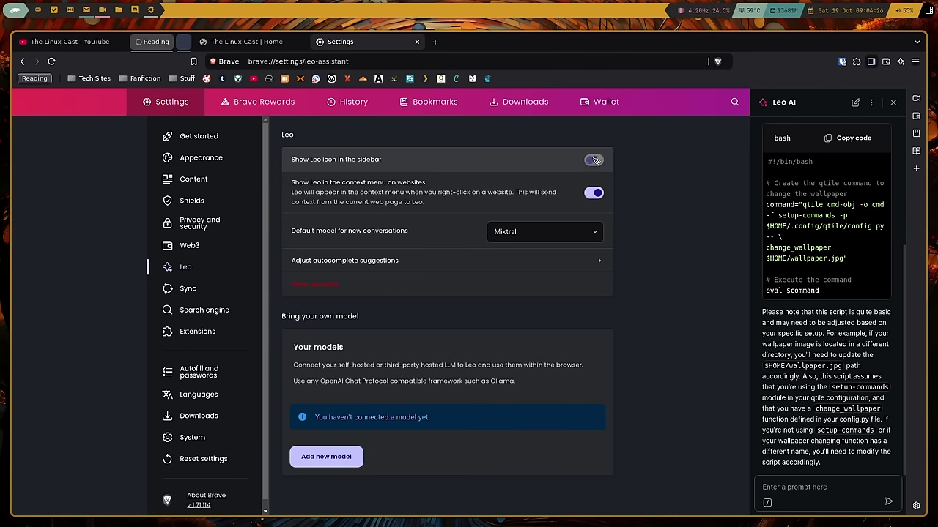
{"action": "left_click", "coordinate": [594, 161]}
{"action": "left_click", "coordinate": [601, 163]}
{"action": "left_click", "coordinate": [597, 162]}
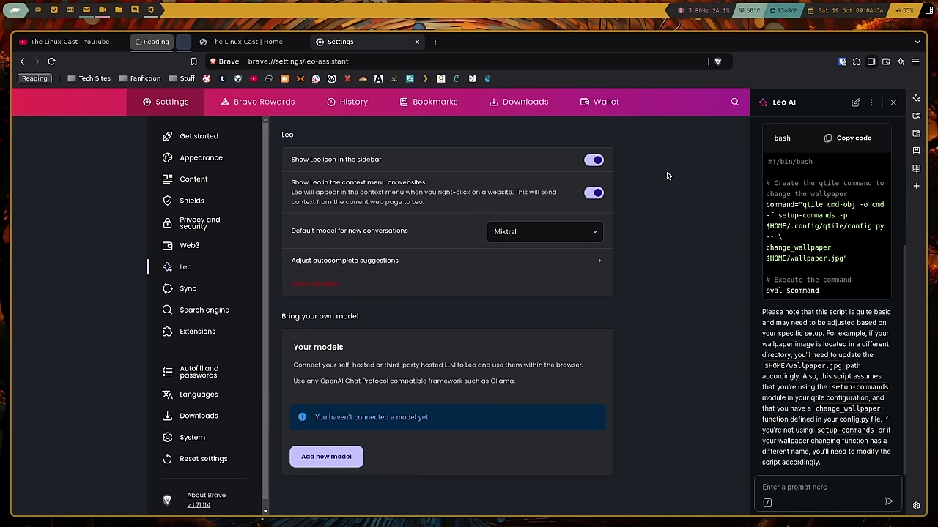
Step: Search the web for "the linux cast" in a new tab and look through the results page
{"action": "left_click", "coordinate": [436, 42]}
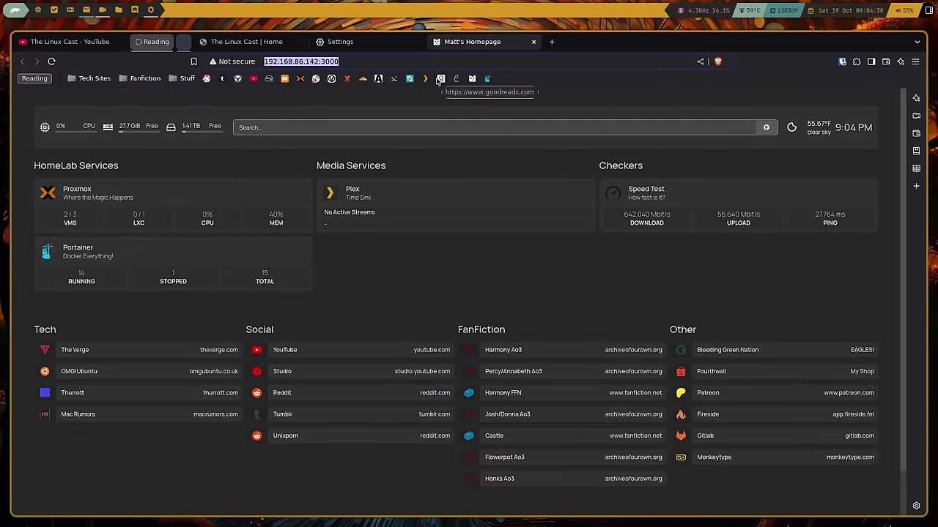
{"action": "type", "text": "the linux cast"}
{"action": "key", "text": "Return"}
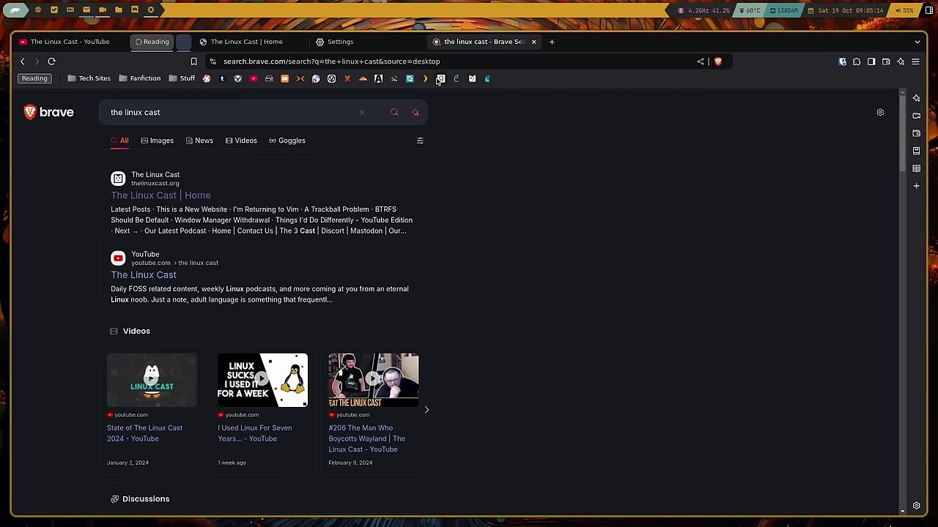
{"action": "scroll", "coordinate": [589, 176], "scroll_direction": "down", "scroll_amount": 4}
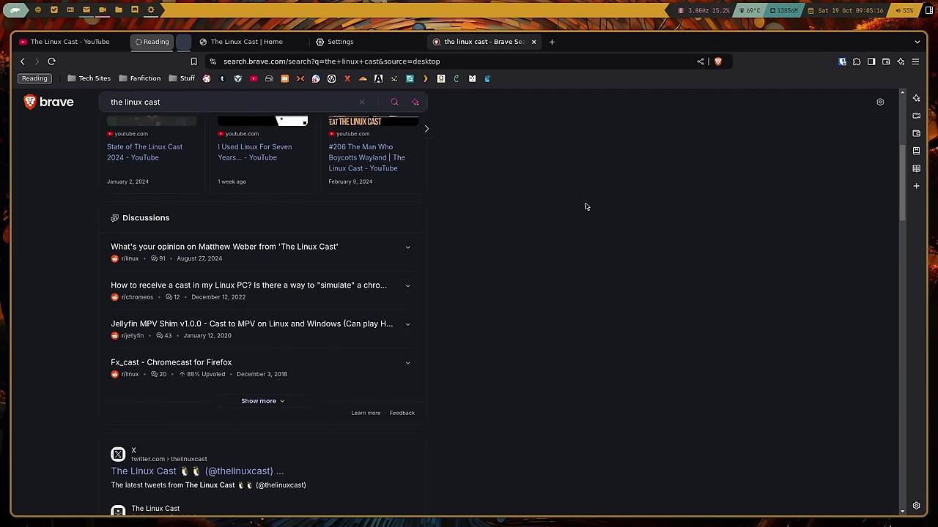
{"action": "scroll", "coordinate": [586, 207], "scroll_direction": "down", "scroll_amount": 4}
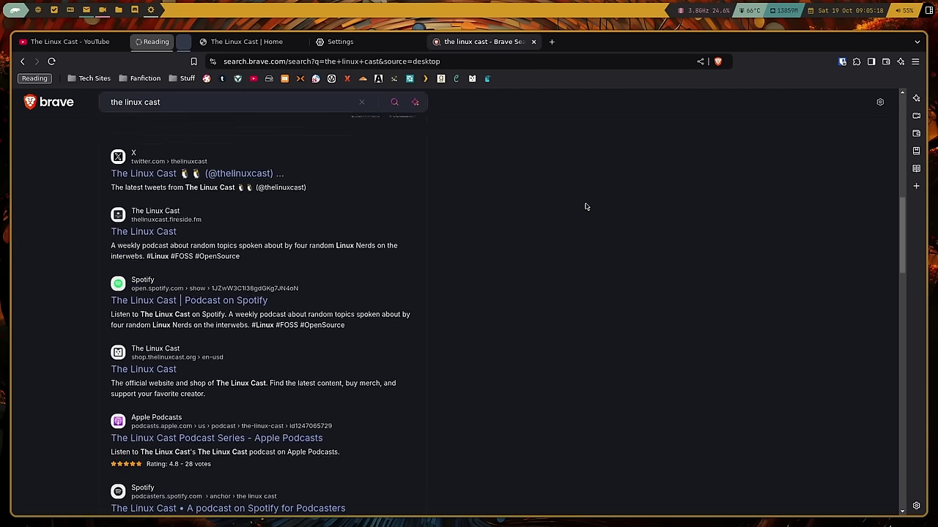
{"action": "scroll", "coordinate": [589, 206], "scroll_direction": "up", "scroll_amount": 2}
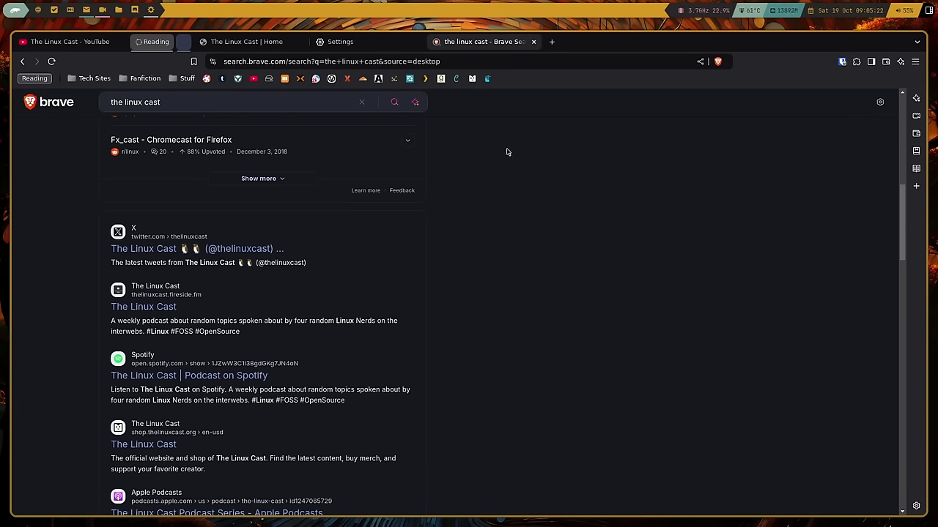
{"action": "scroll", "coordinate": [506, 151], "scroll_direction": "up", "scroll_amount": 4}
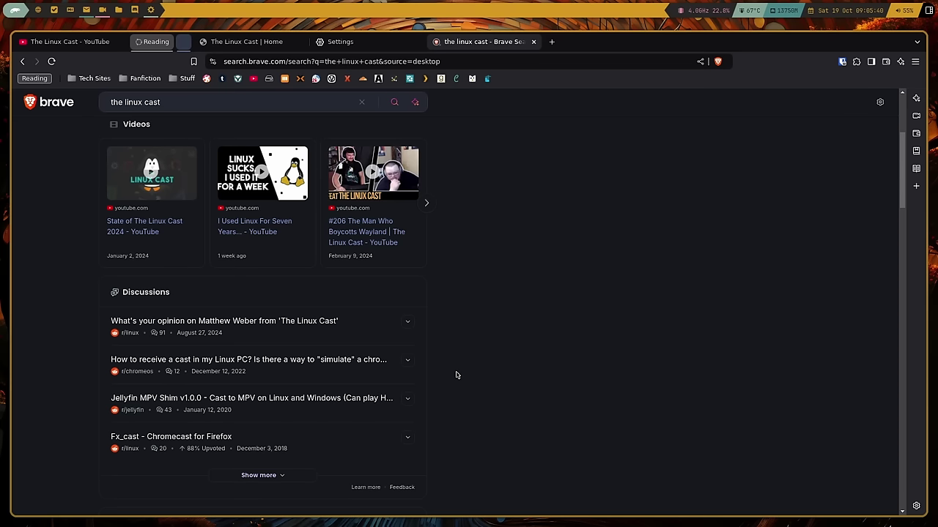
{"action": "scroll", "coordinate": [461, 381], "scroll_direction": "up", "scroll_amount": 3}
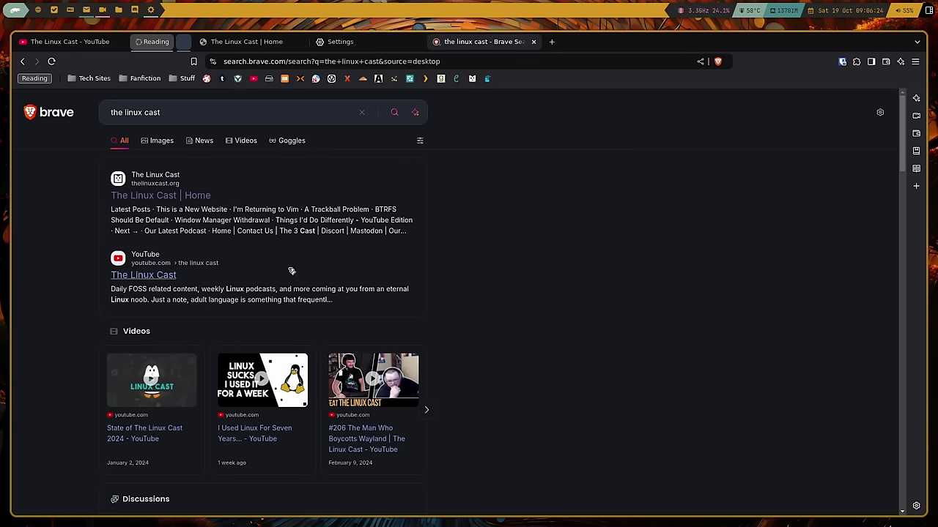
Step: Return to the settings and review the Wallet and Web3 Domains options in the Web3 section
{"action": "left_click", "coordinate": [339, 42]}
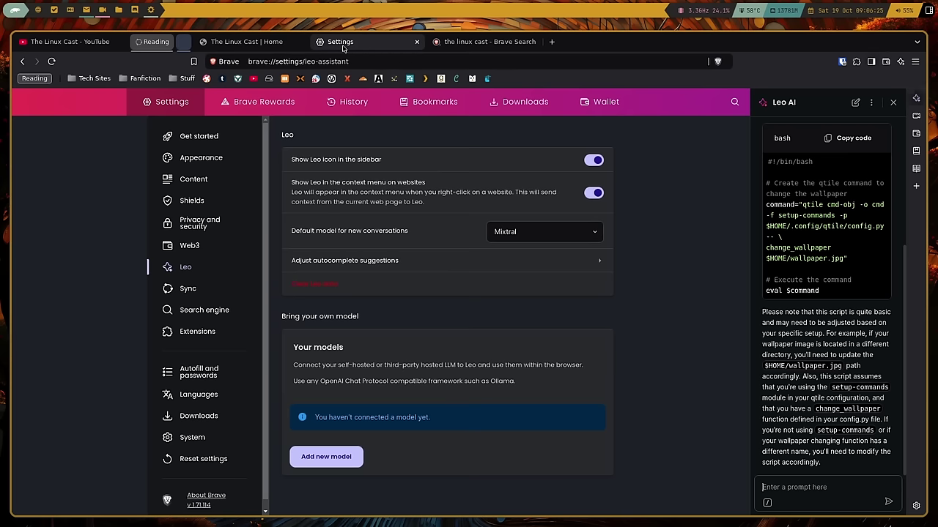
{"action": "left_click", "coordinate": [189, 246]}
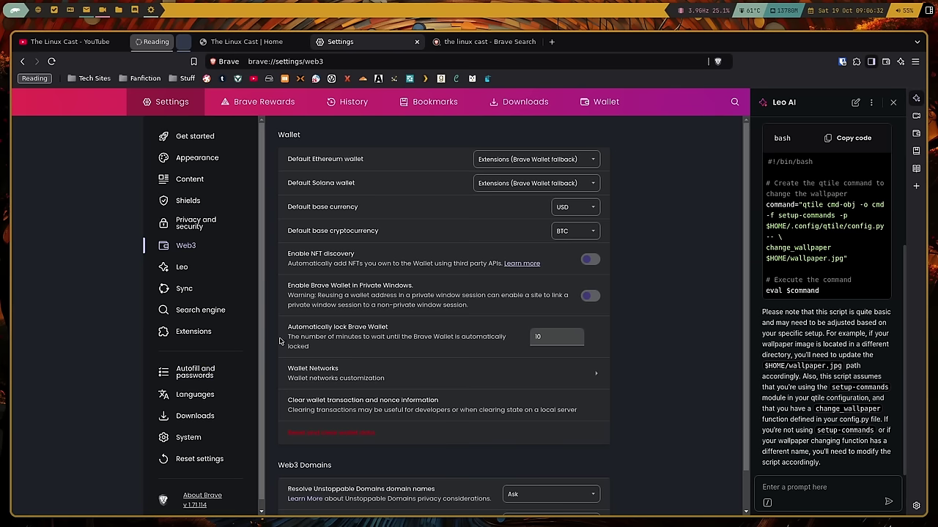
{"action": "scroll", "coordinate": [382, 298], "scroll_direction": "down", "scroll_amount": 1}
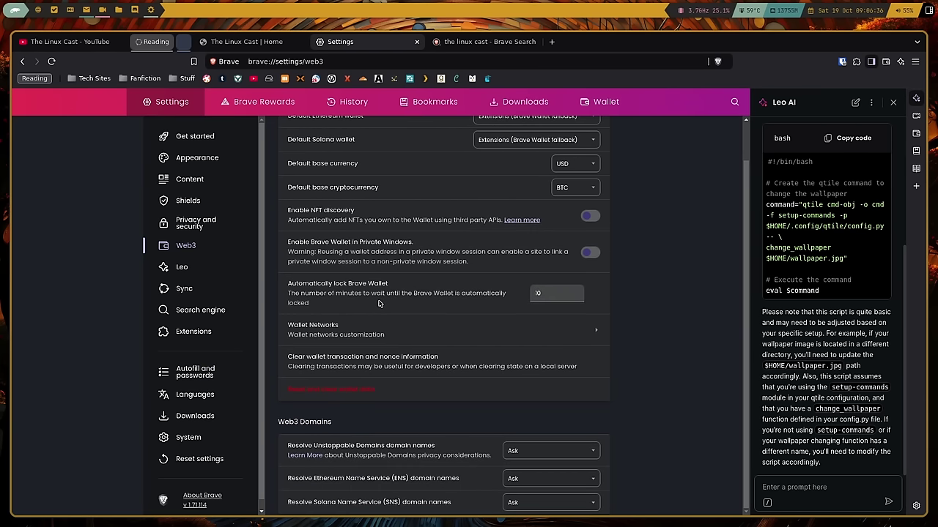
{"action": "scroll", "coordinate": [379, 302], "scroll_direction": "up", "scroll_amount": 1}
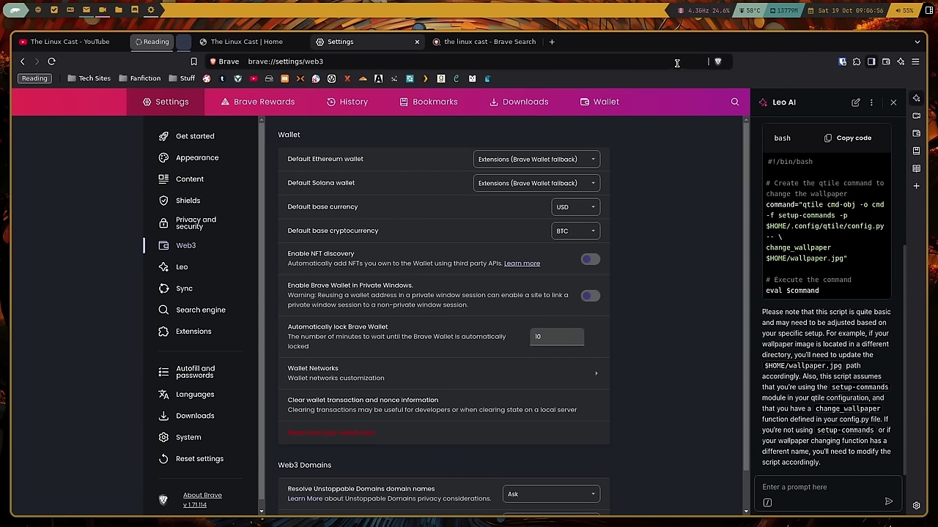
Step: Open another new tab, and return to the search results for "the linux cast"
{"action": "left_click", "coordinate": [551, 42]}
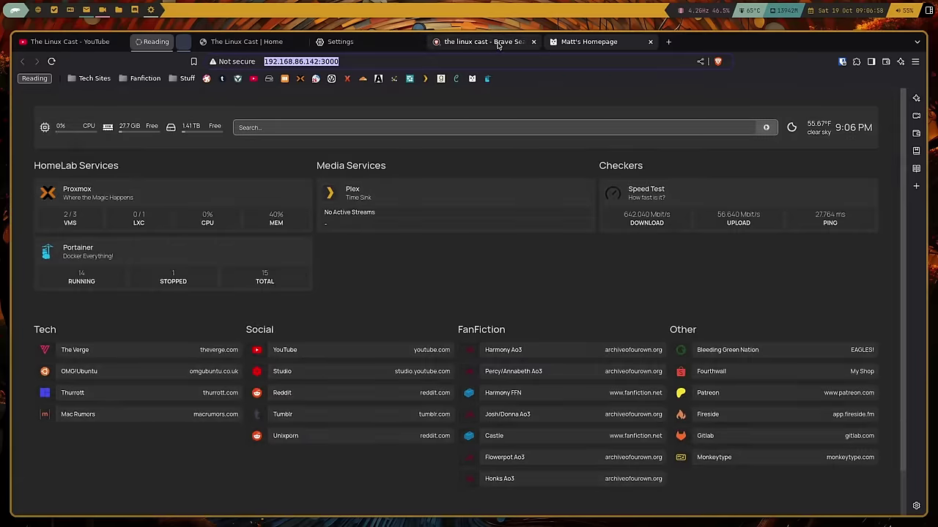
{"action": "left_click", "coordinate": [491, 41]}
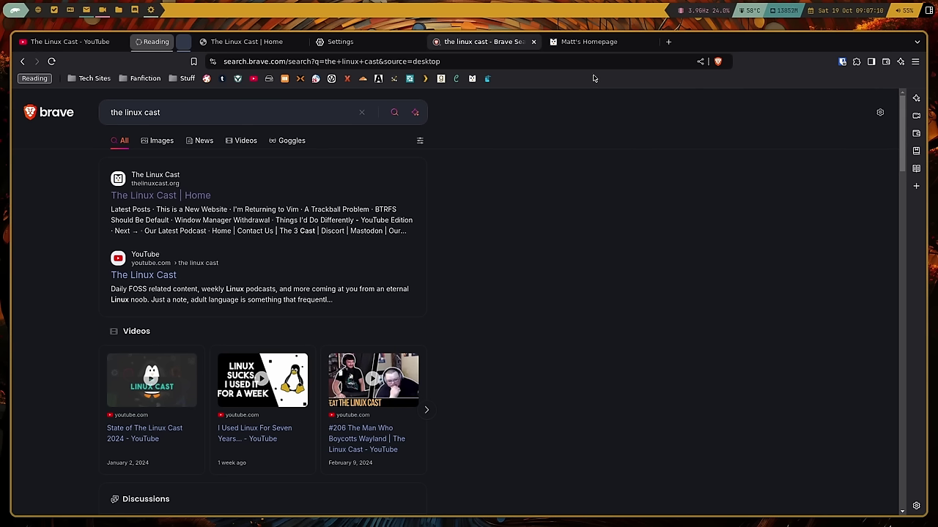
Step: Review the synced devices page and its sync data options in the Sync settings, and close the Leo AI chat
{"action": "left_click", "coordinate": [399, 45]}
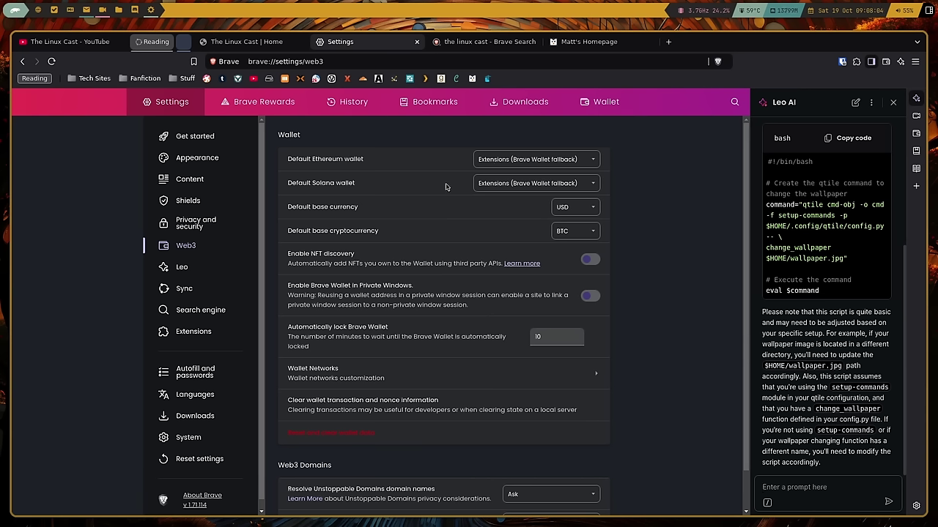
{"action": "left_click", "coordinate": [185, 288]}
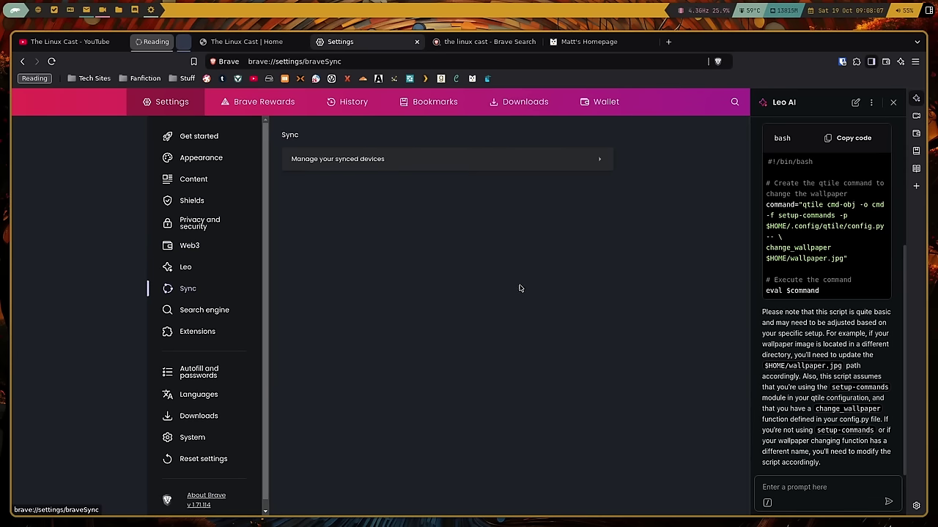
{"action": "left_click", "coordinate": [519, 162]}
{"action": "scroll", "coordinate": [677, 286], "scroll_direction": "down", "scroll_amount": 3}
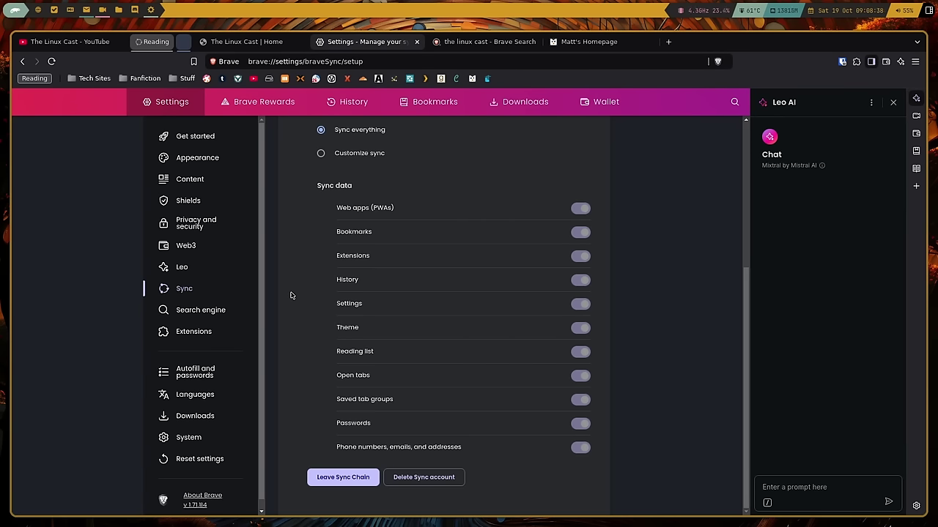
{"action": "left_click", "coordinate": [894, 102]}
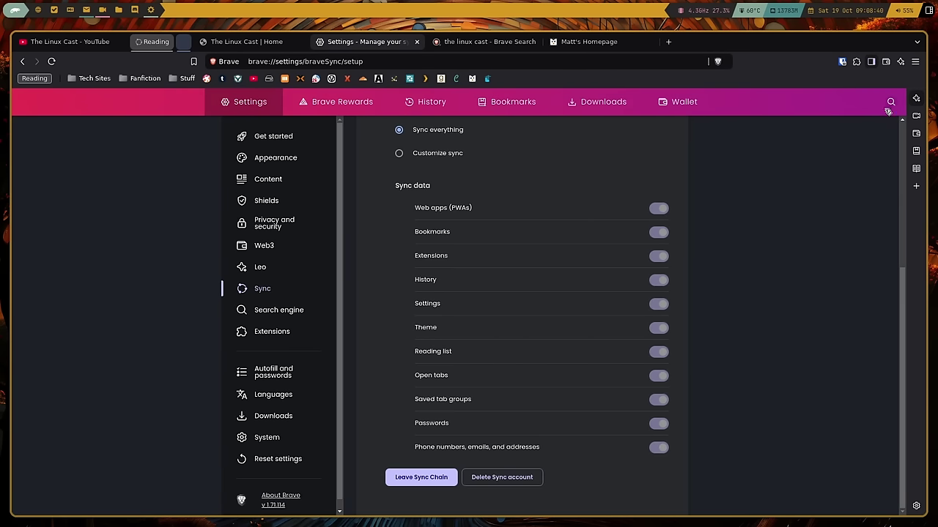